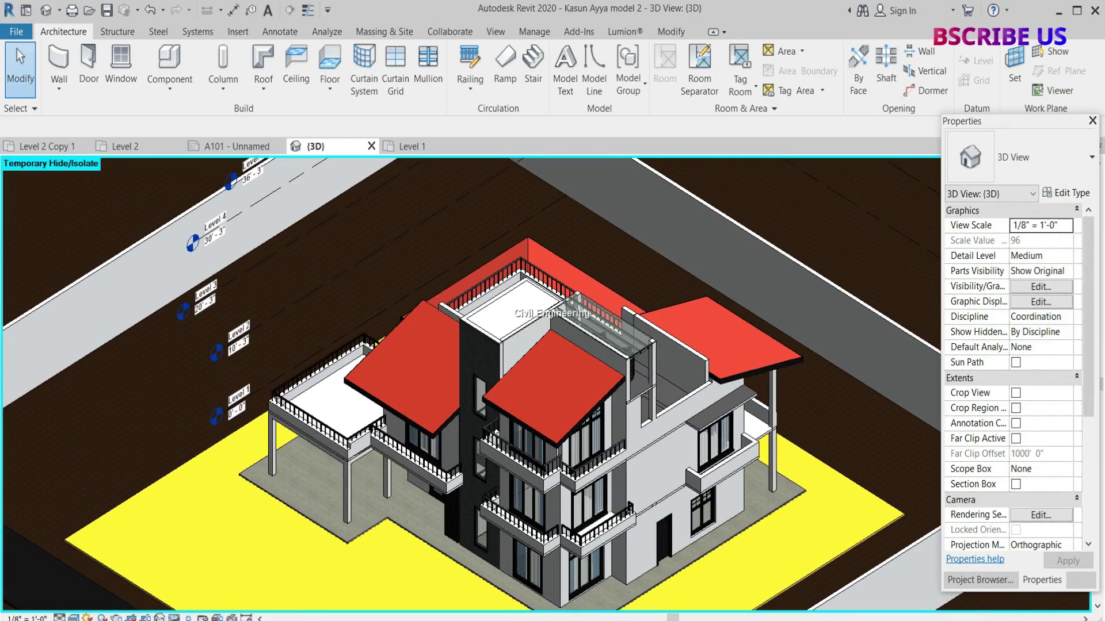
Open the Level 1 floor plan from the Project Browser.
{"action": "left_click", "coordinate": [980, 580]}
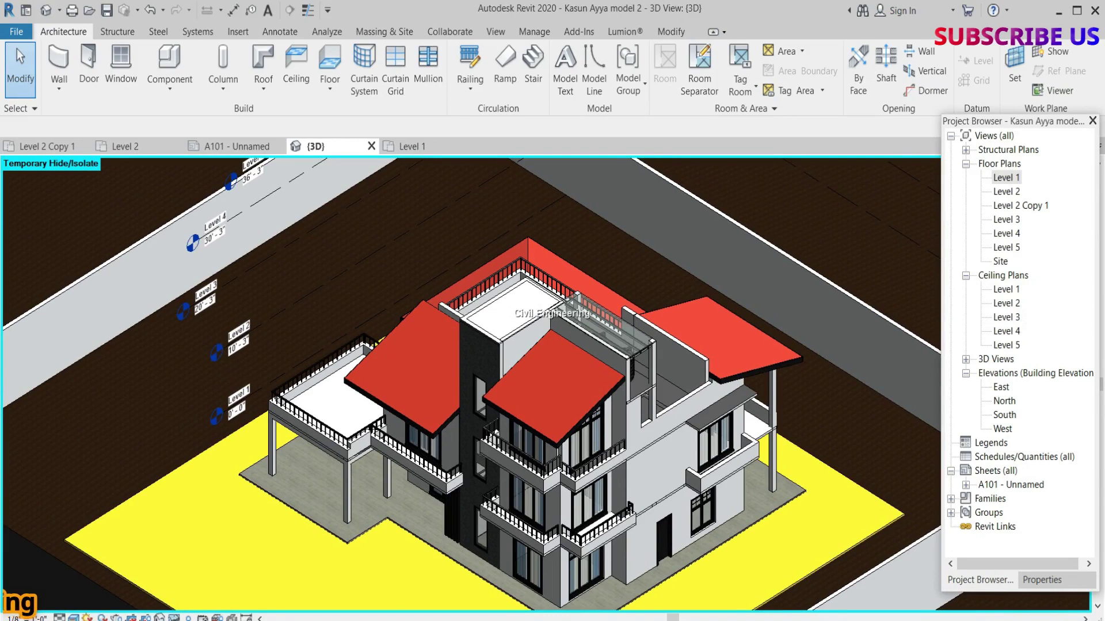
{"action": "double_click", "coordinate": [1006, 177]}
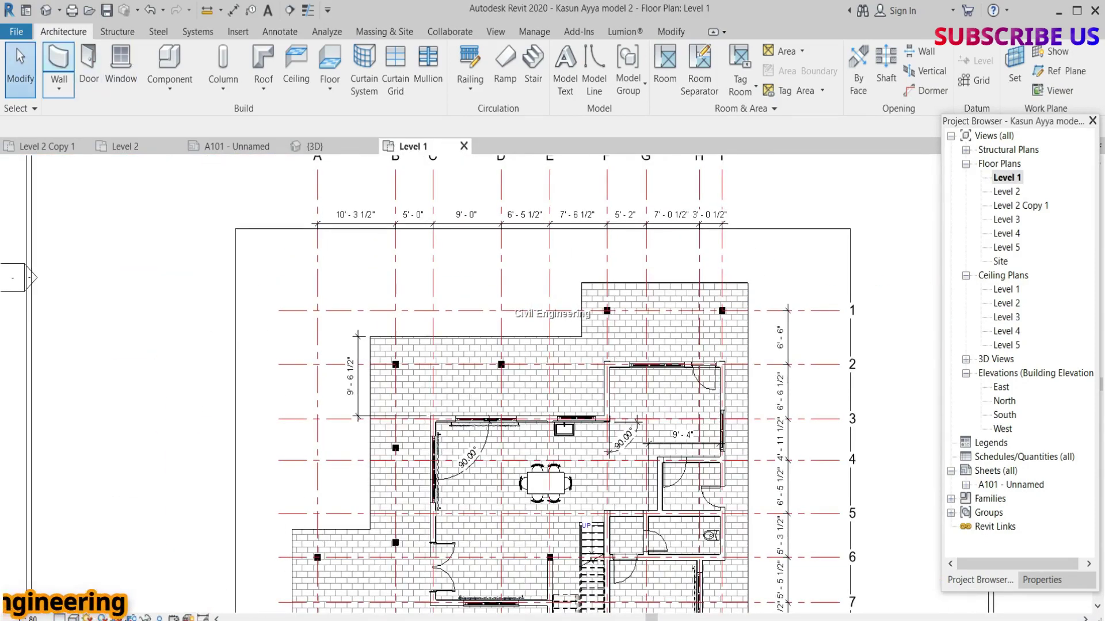
Start the Wall tool with Top Constraint Level 2 and a zero top offset.
{"action": "left_click", "coordinate": [60, 62]}
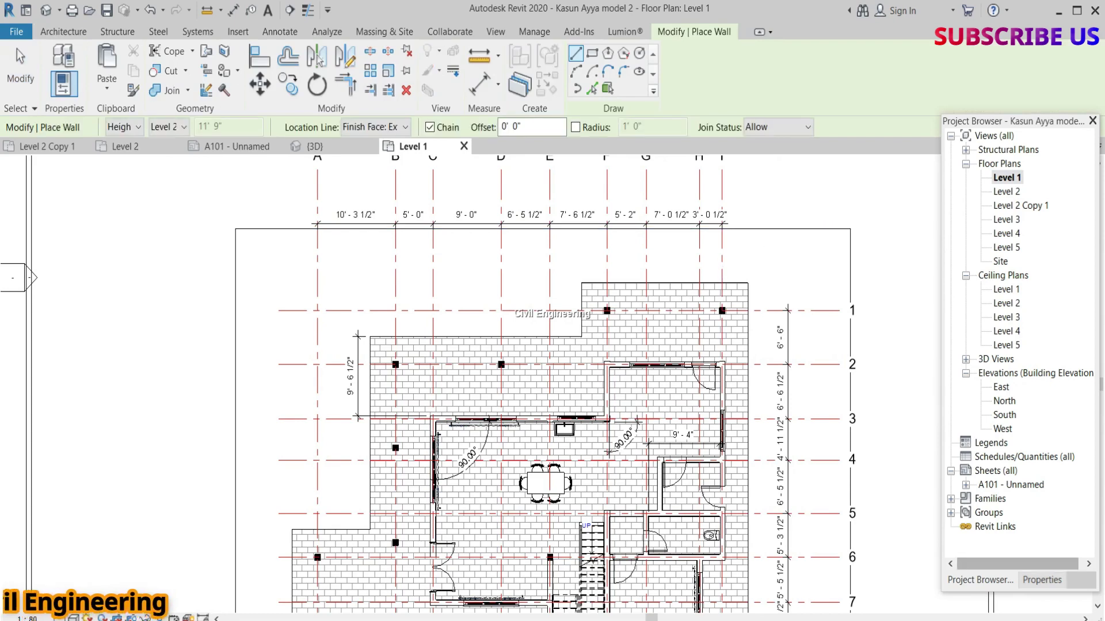
{"action": "left_click", "coordinate": [1042, 580]}
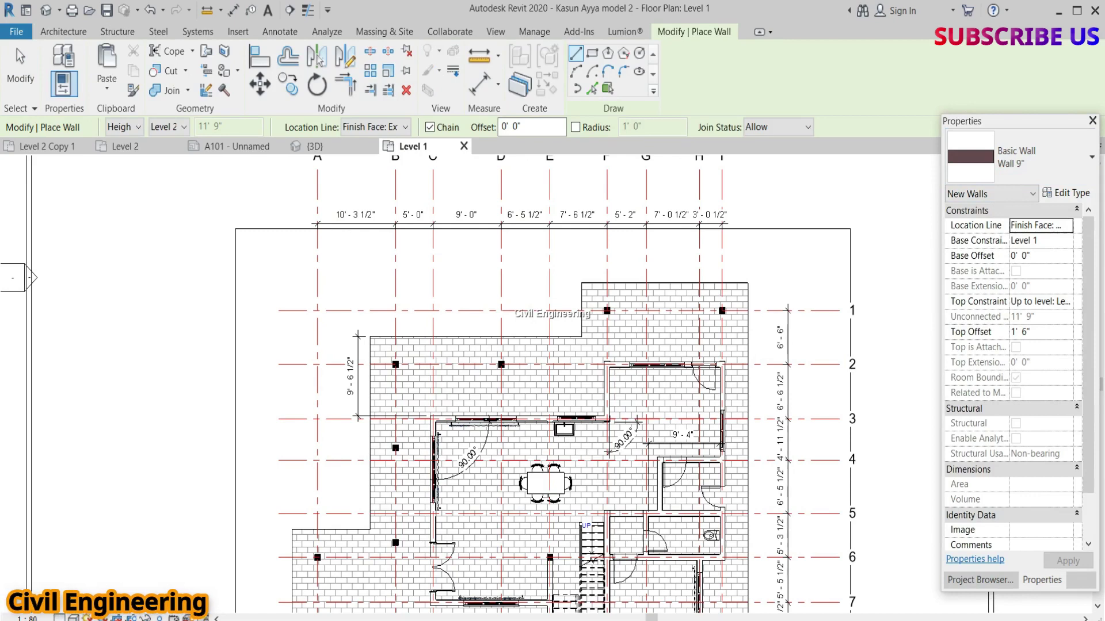
{"action": "left_click", "coordinate": [445, 292]}
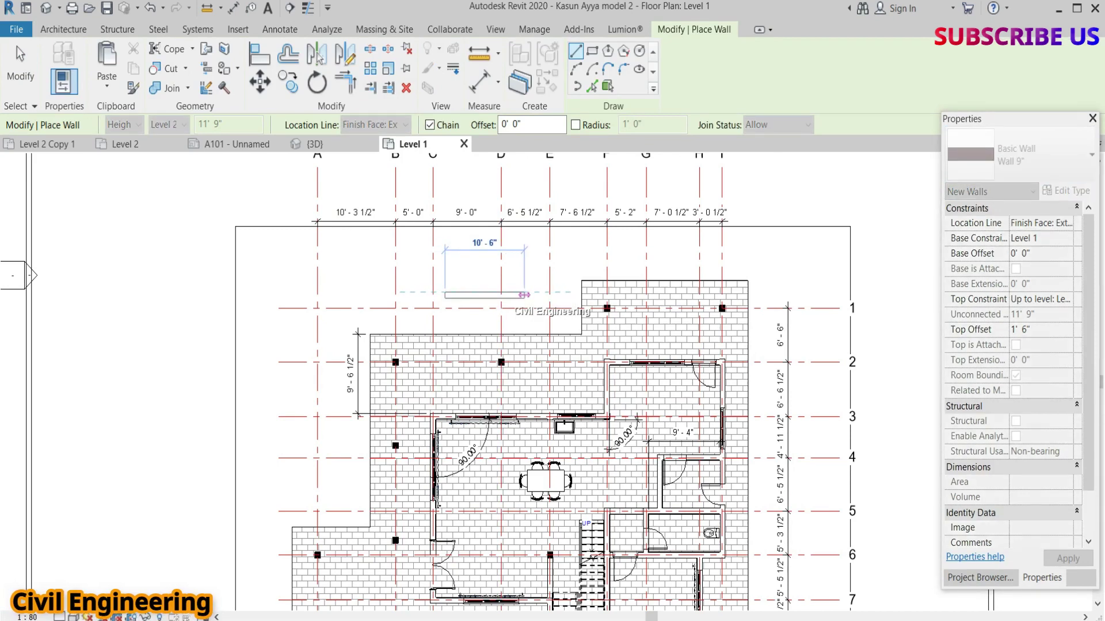
{"action": "key", "text": "Escape"}
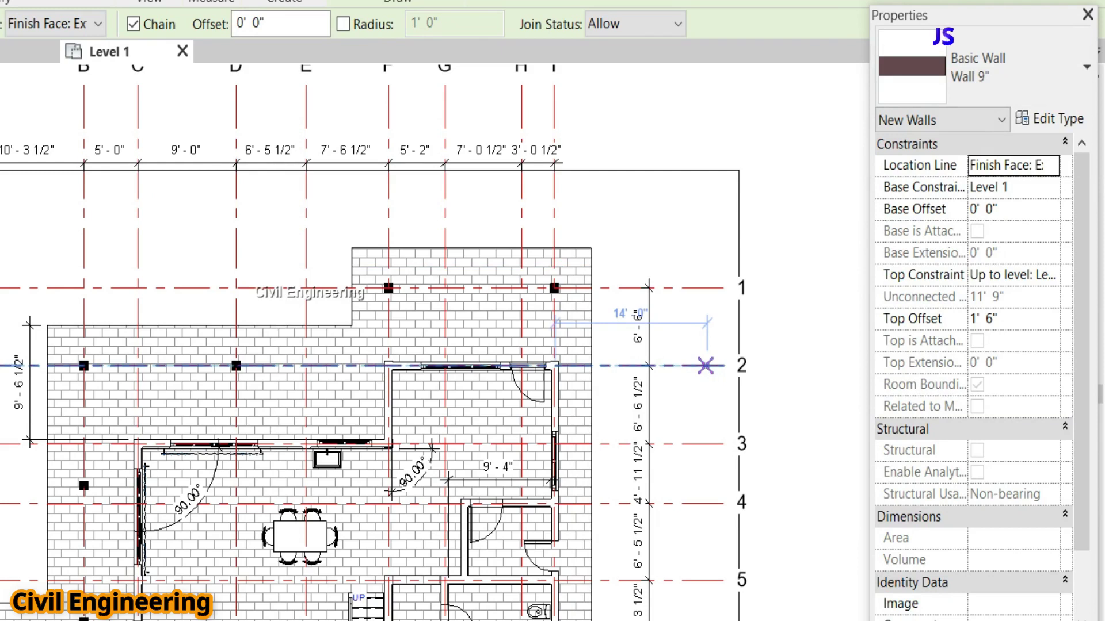
{"action": "left_click", "coordinate": [1010, 275]}
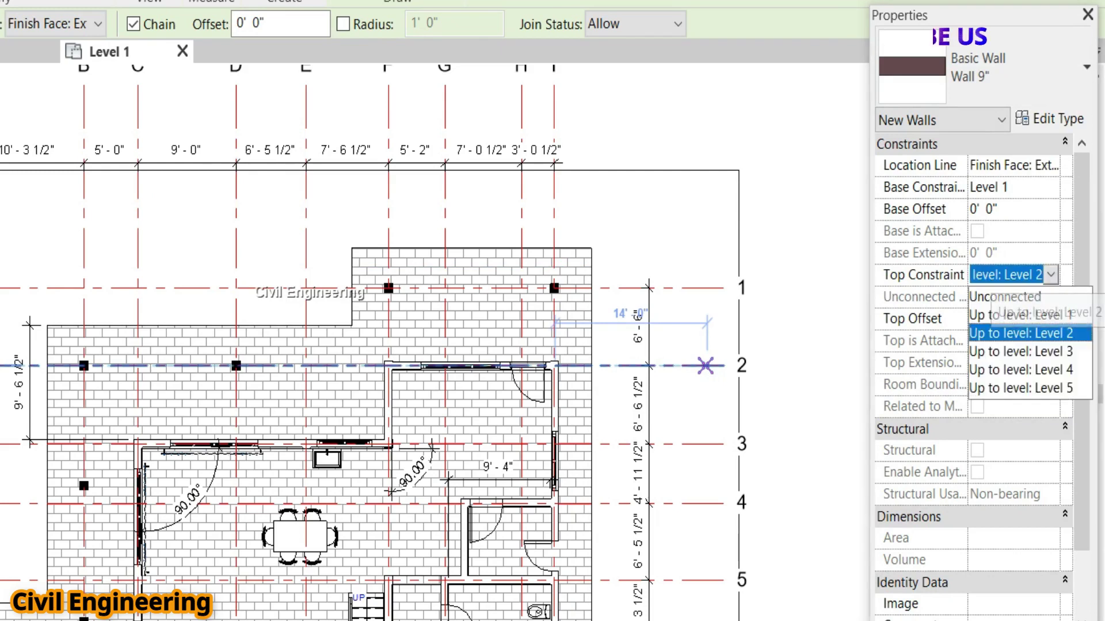
{"action": "key", "text": "Return"}
{"action": "key", "text": "Tab"}
{"action": "type", "text": "0"}
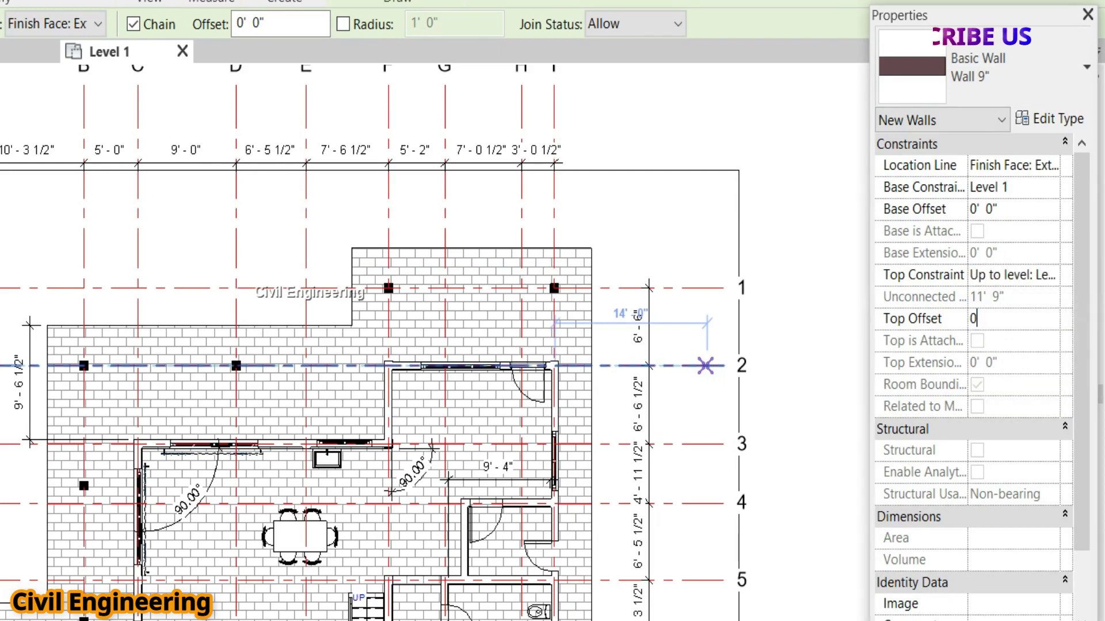
{"action": "key", "text": "Return"}
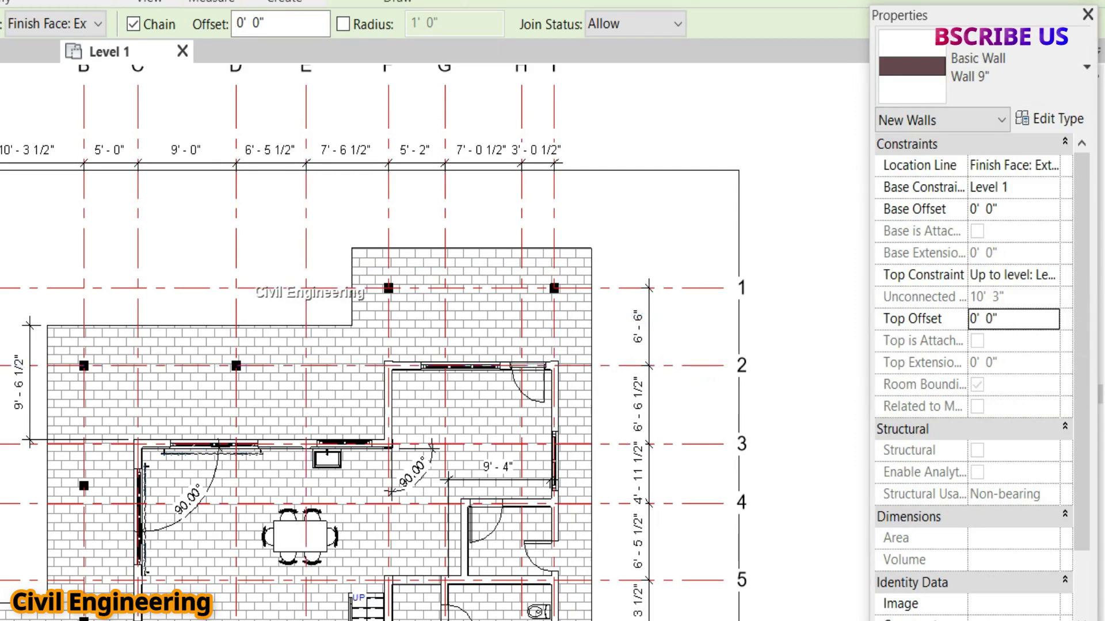
Draw a 12'-0" Basic Wall 9" just above grid line 1.
{"action": "left_click", "coordinate": [170, 214]}
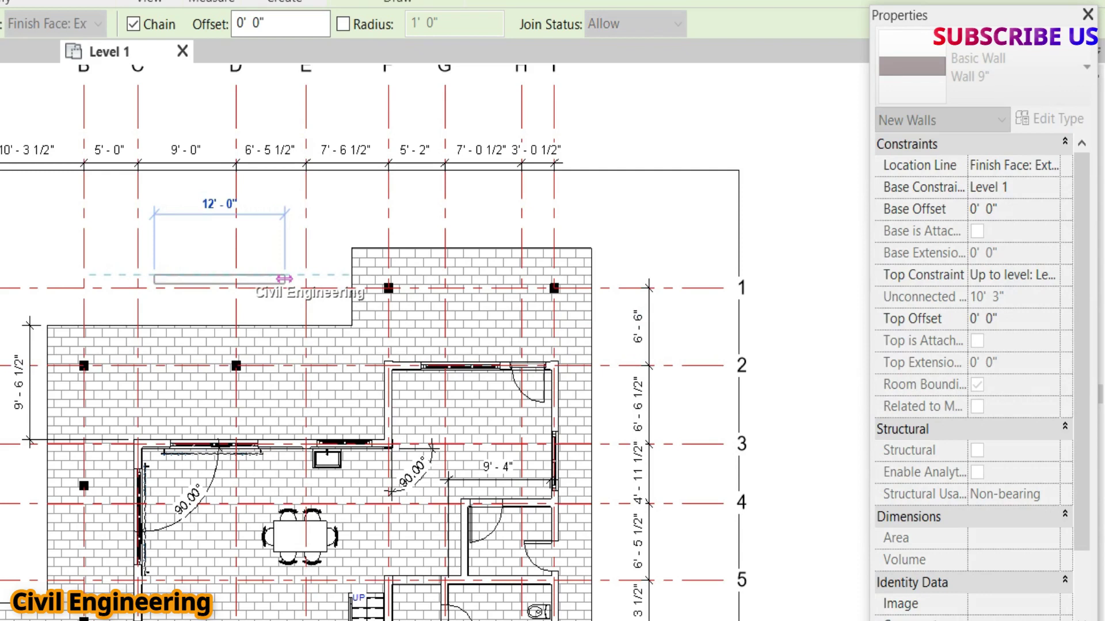
{"action": "left_click", "coordinate": [285, 279]}
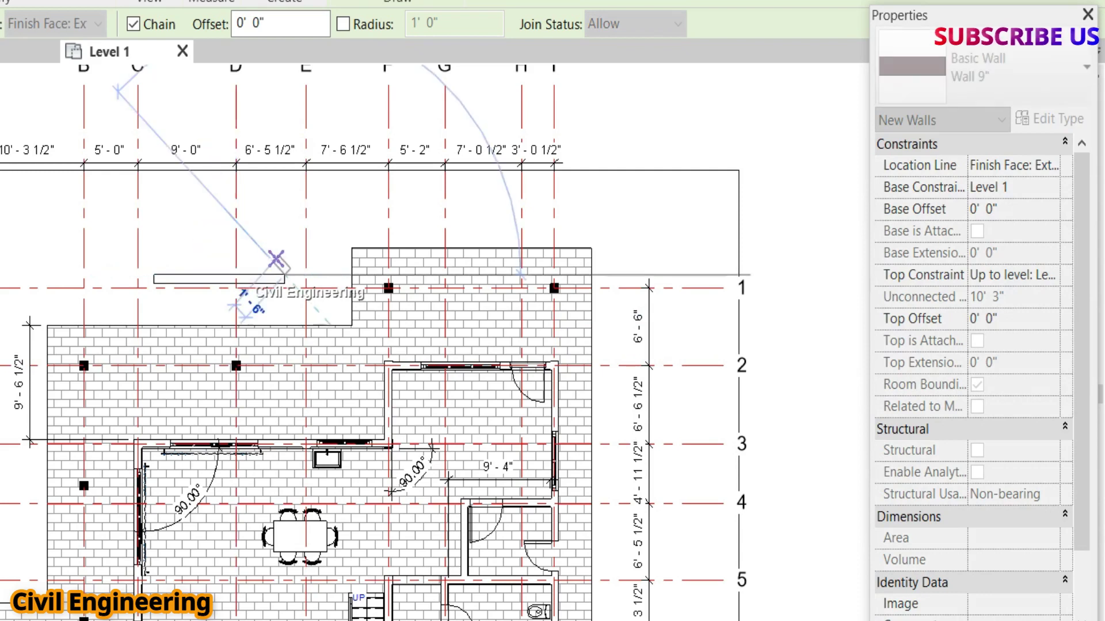
{"action": "key", "text": "Escape"}
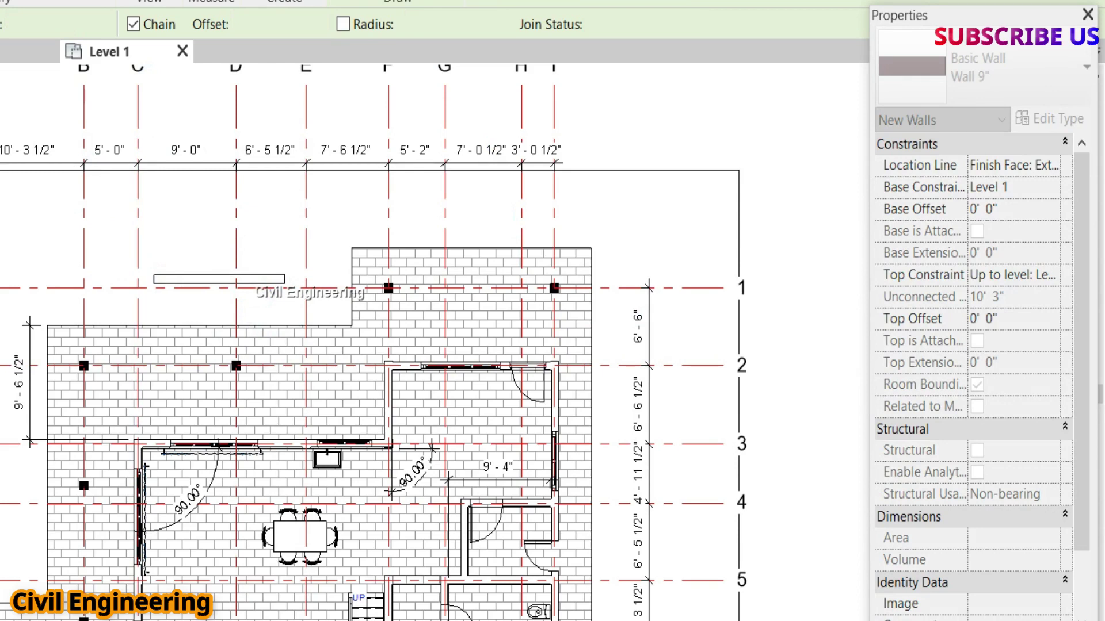
{"action": "key", "text": "Escape"}
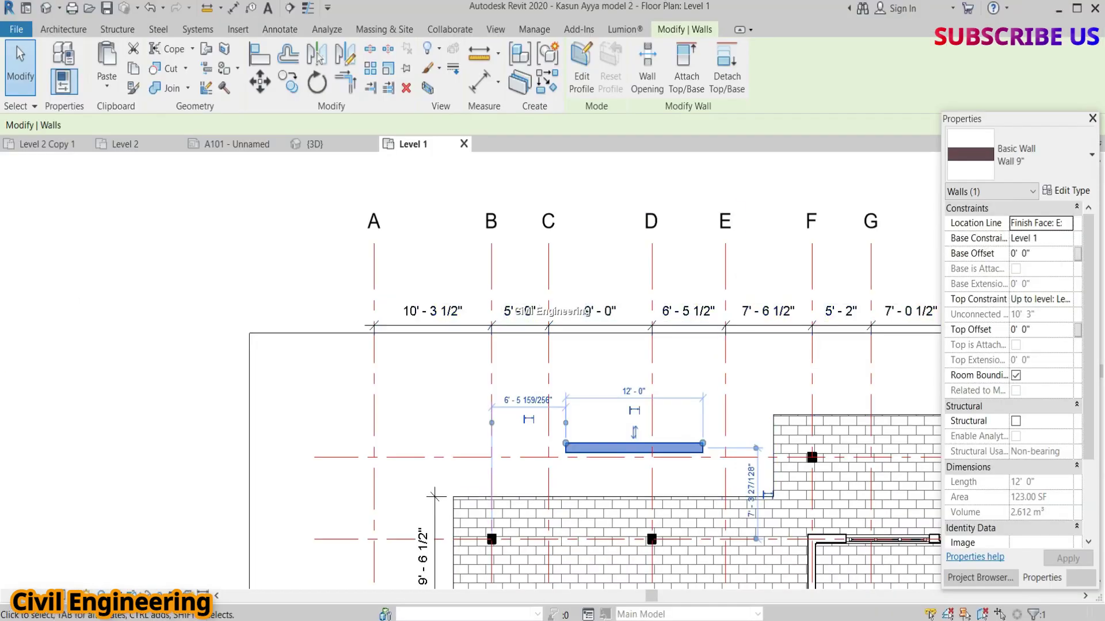
{"action": "scroll", "coordinate": [652, 456], "scroll_direction": "up", "scroll_amount": 2}
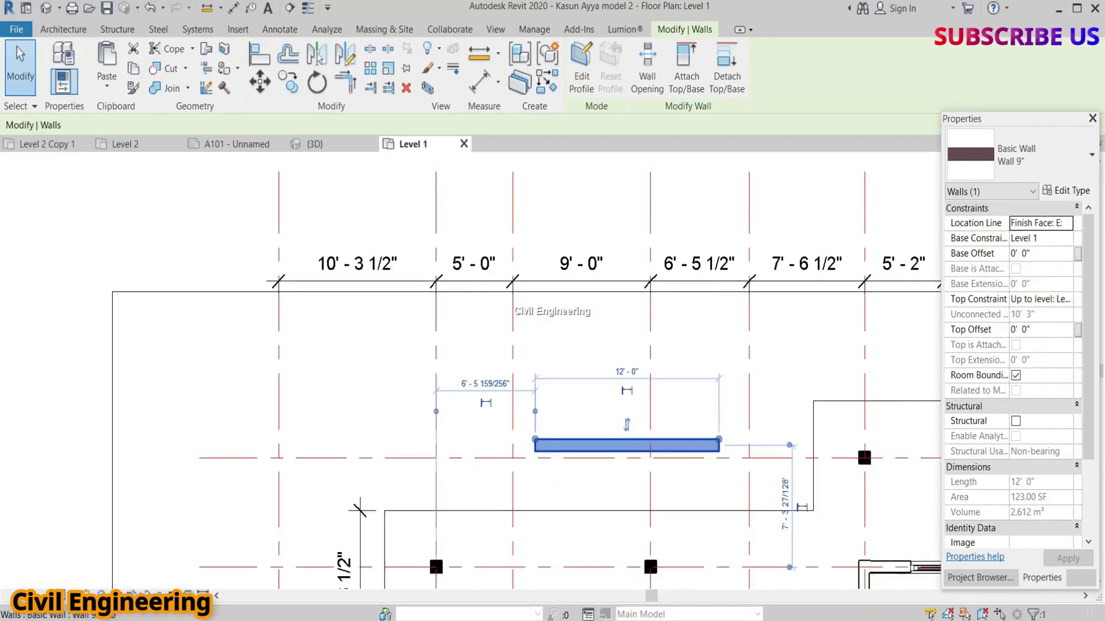
{"action": "scroll", "coordinate": [652, 455], "scroll_direction": "up", "scroll_amount": 2}
{"action": "scroll", "coordinate": [656, 454], "scroll_direction": "up", "scroll_amount": 2}
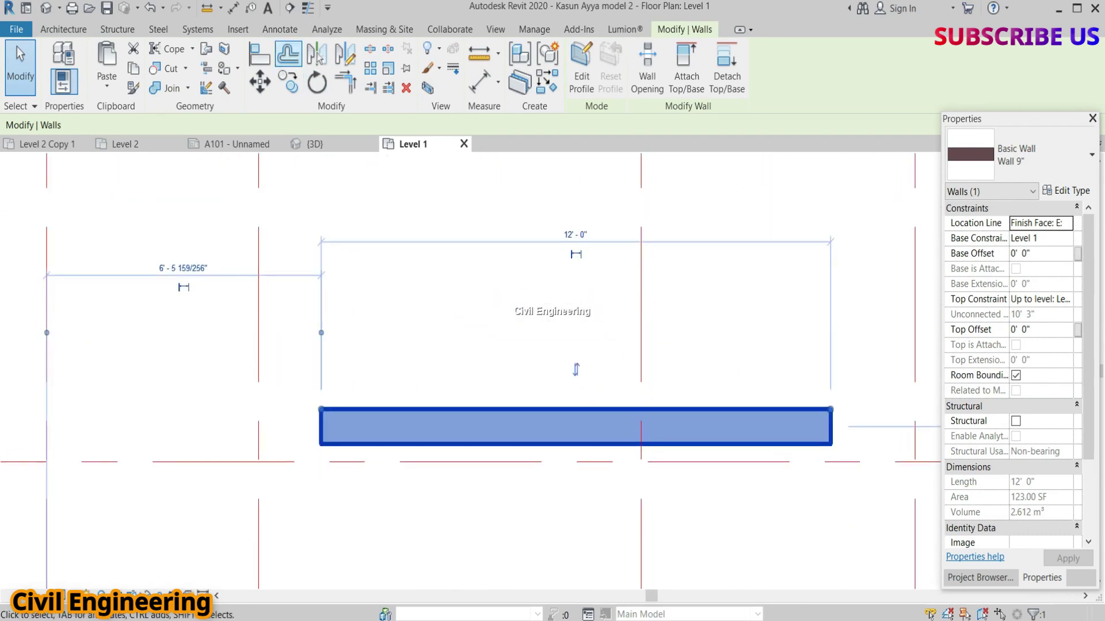
Add a 0'-9" Aligned dimension across the wall faces, then reselect the wall.
{"action": "left_click", "coordinate": [280, 29]}
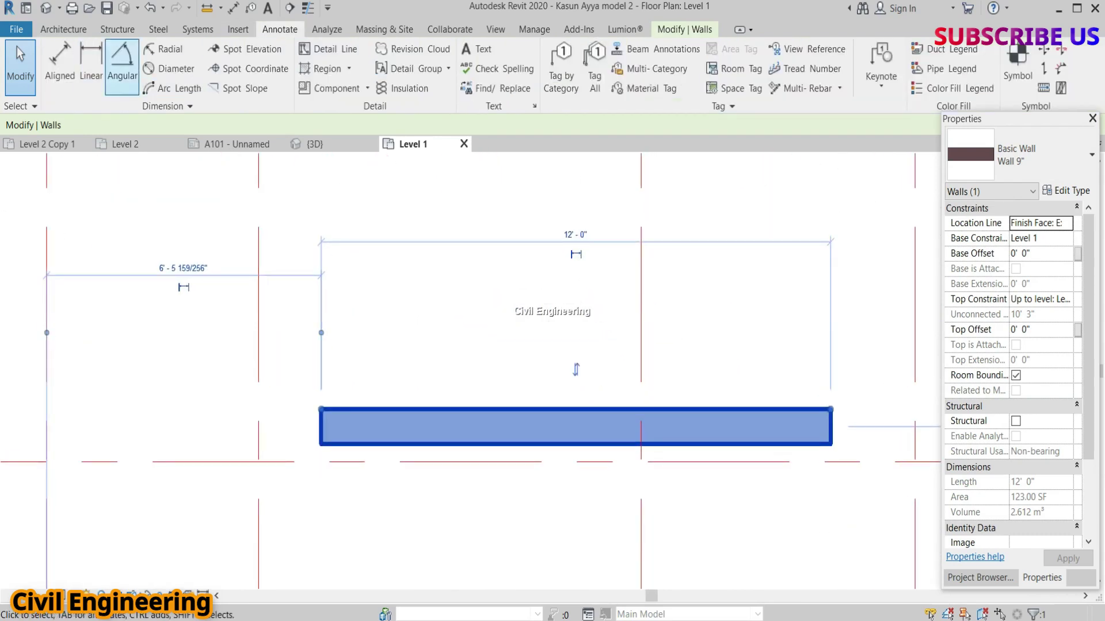
{"action": "left_click", "coordinate": [60, 63]}
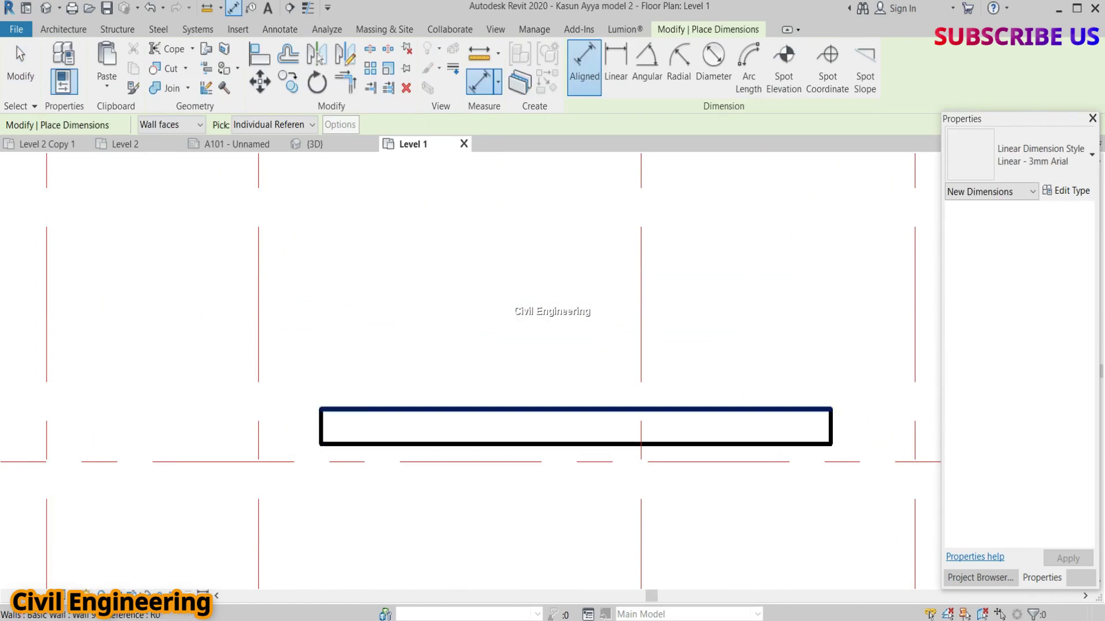
{"action": "left_click", "coordinate": [367, 410]}
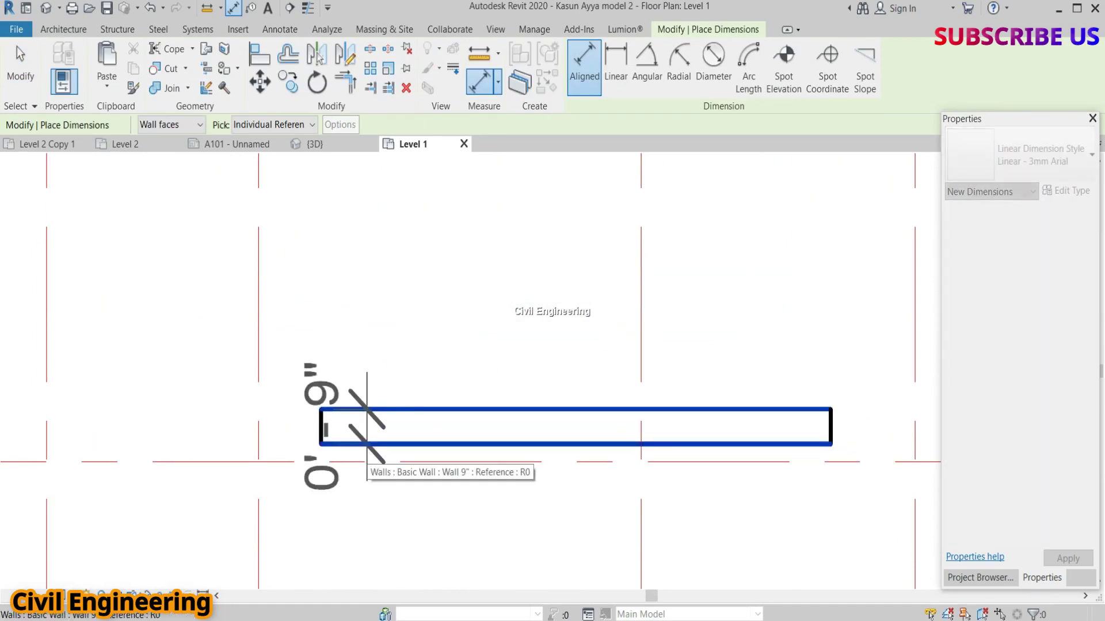
{"action": "left_click", "coordinate": [366, 442]}
{"action": "left_click", "coordinate": [238, 427]}
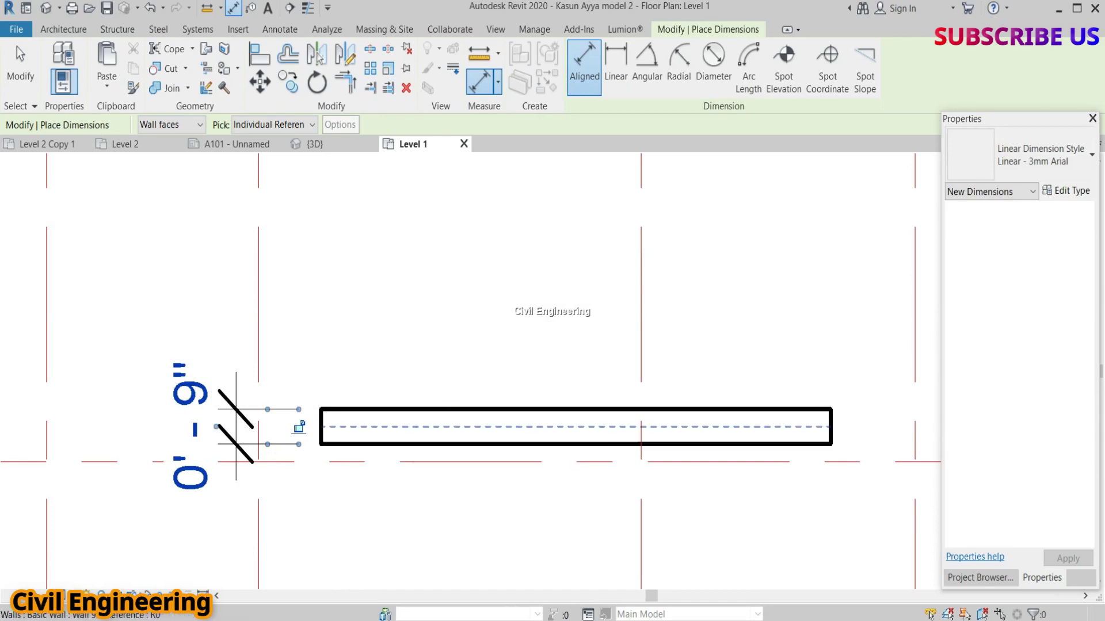
{"action": "key", "text": "Escape"}
{"action": "key", "text": "Escape"}
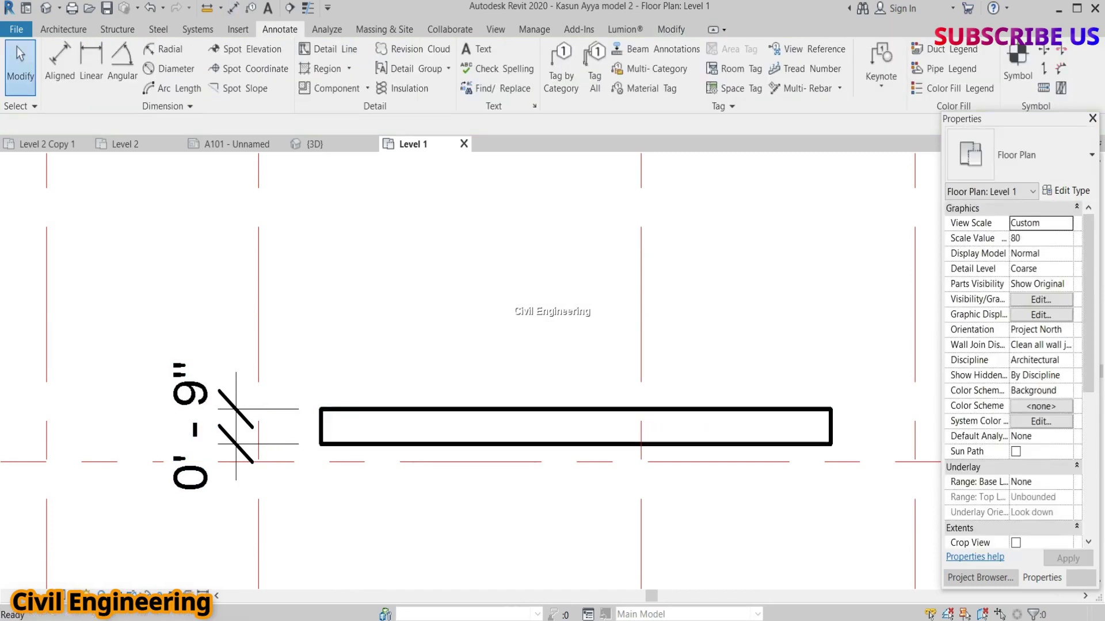
{"action": "left_click", "coordinate": [803, 413]}
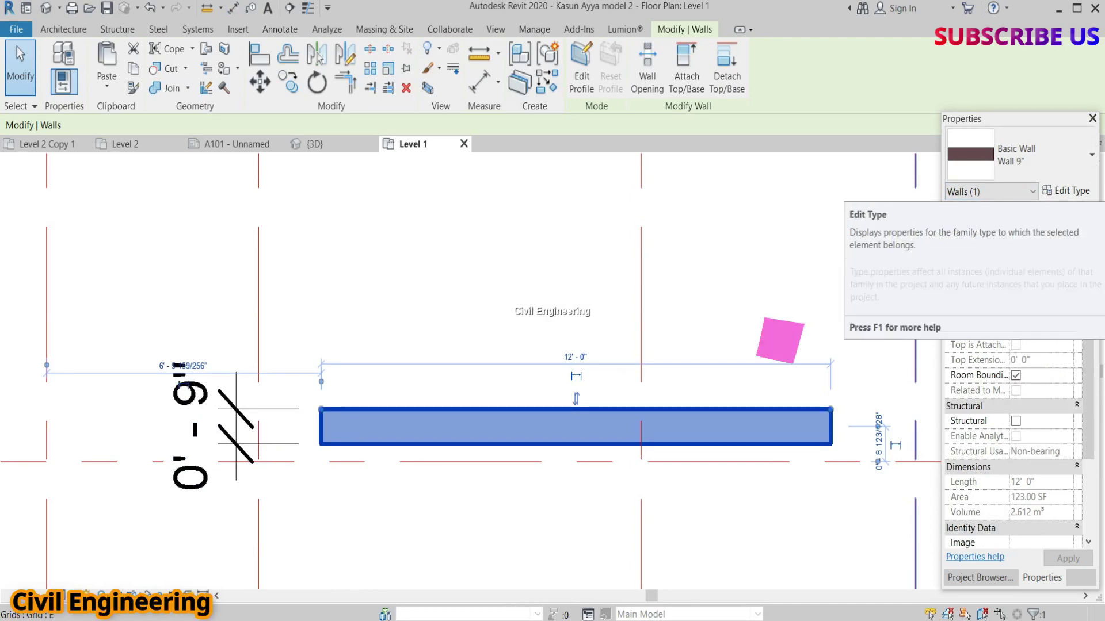
Open the Basic Wall 9" type properties and its Structure Edit Assembly dialog.
{"action": "left_click", "coordinate": [1069, 191]}
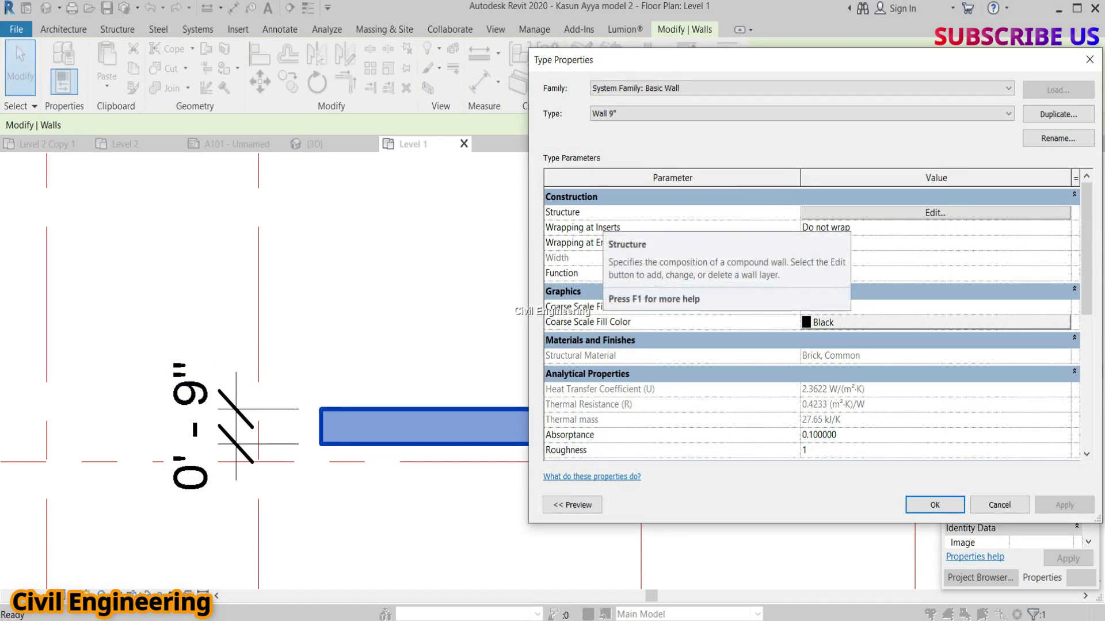
{"action": "left_click", "coordinate": [935, 212]}
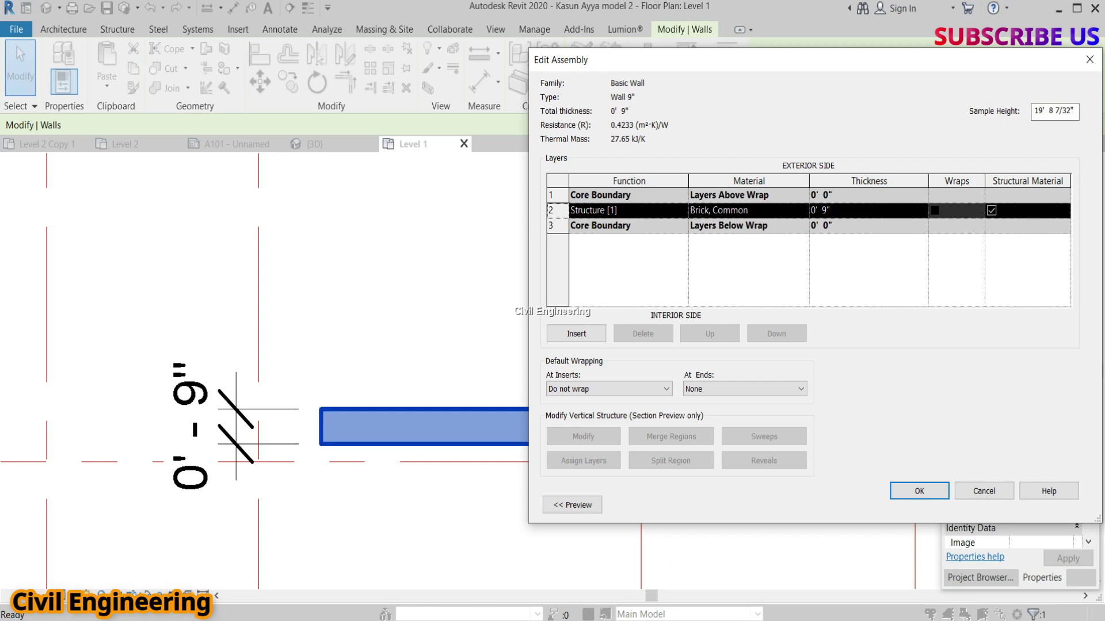
Insert a 1" Finish 1 layer into the Wall 9" assembly and apply it.
{"action": "left_click", "coordinate": [576, 333]}
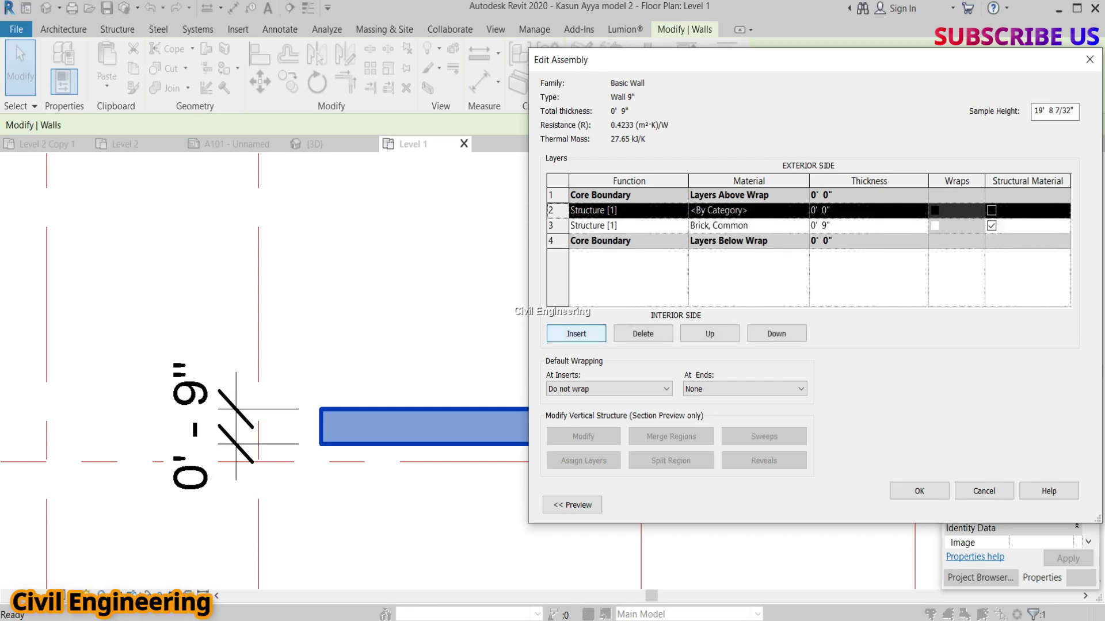
{"action": "left_click", "coordinate": [643, 334]}
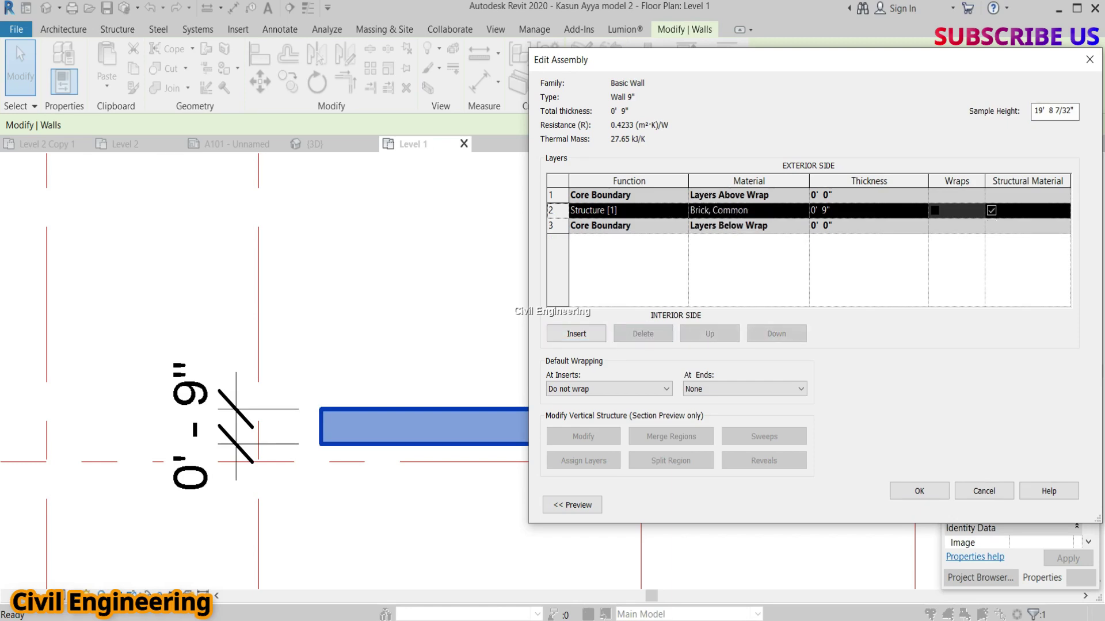
{"action": "left_click", "coordinate": [575, 333]}
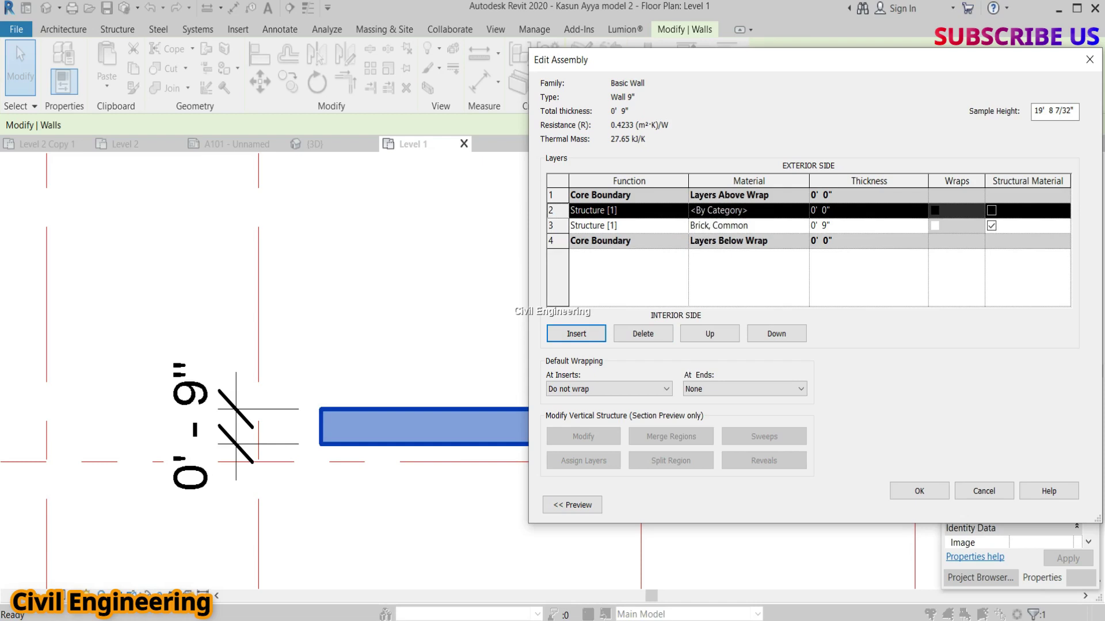
{"action": "left_click", "coordinate": [628, 210]}
{"action": "left_click", "coordinate": [867, 210]}
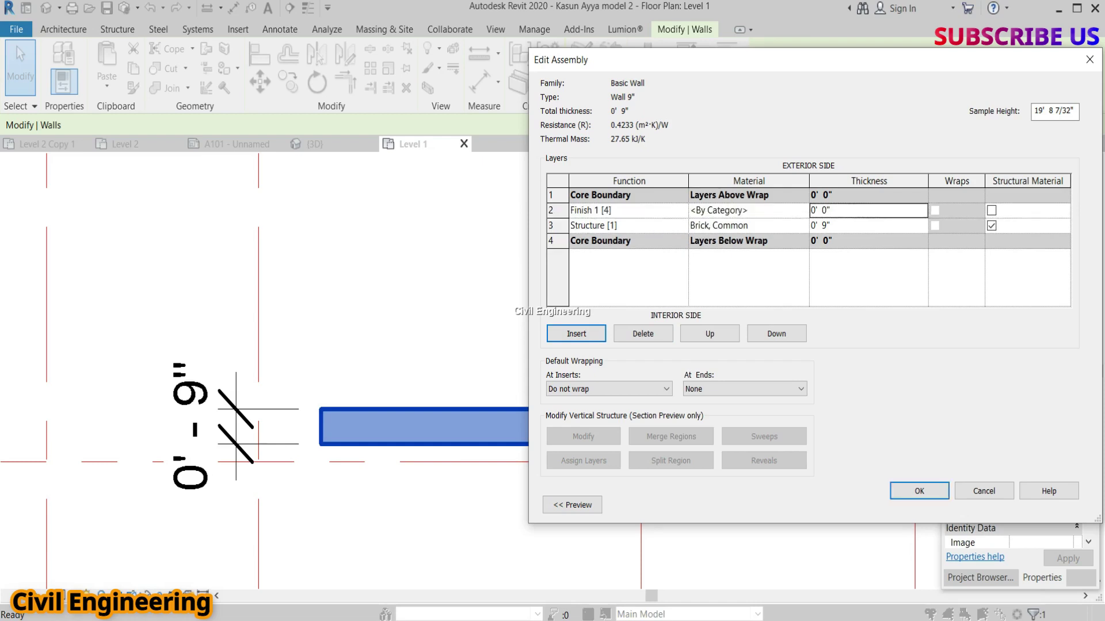
{"action": "type", "text": "1"}
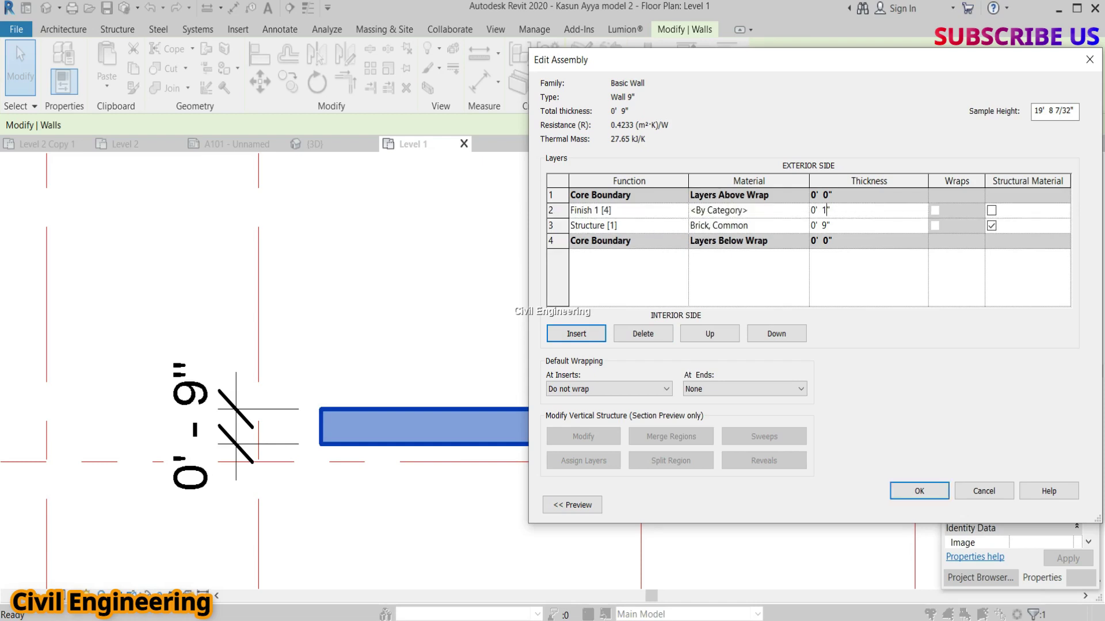
{"action": "key", "text": "Return"}
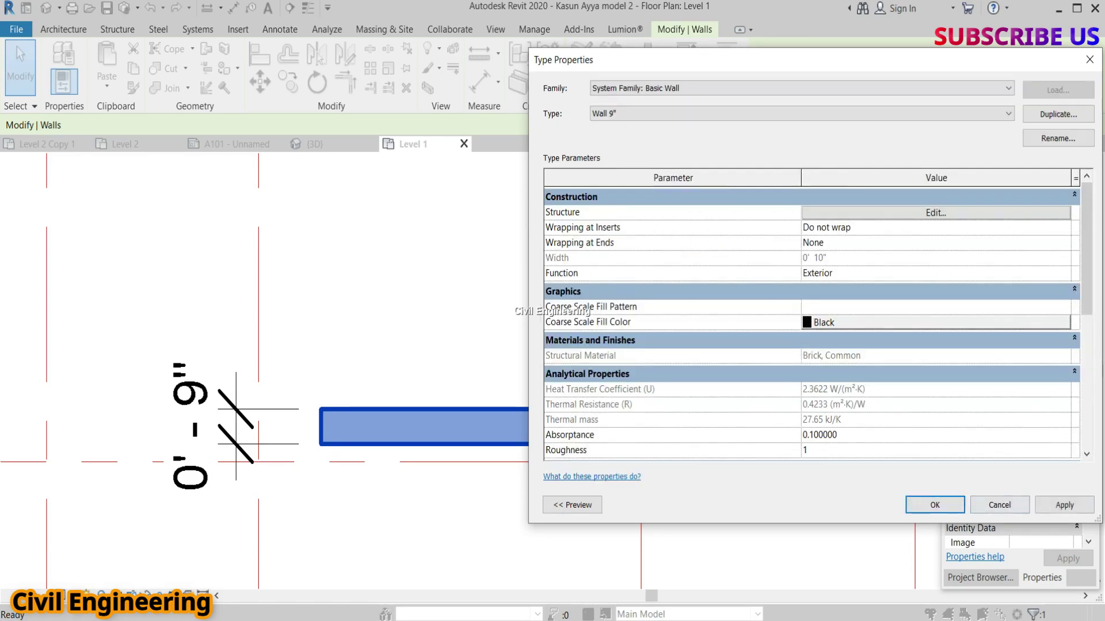
{"action": "left_click", "coordinate": [1064, 505]}
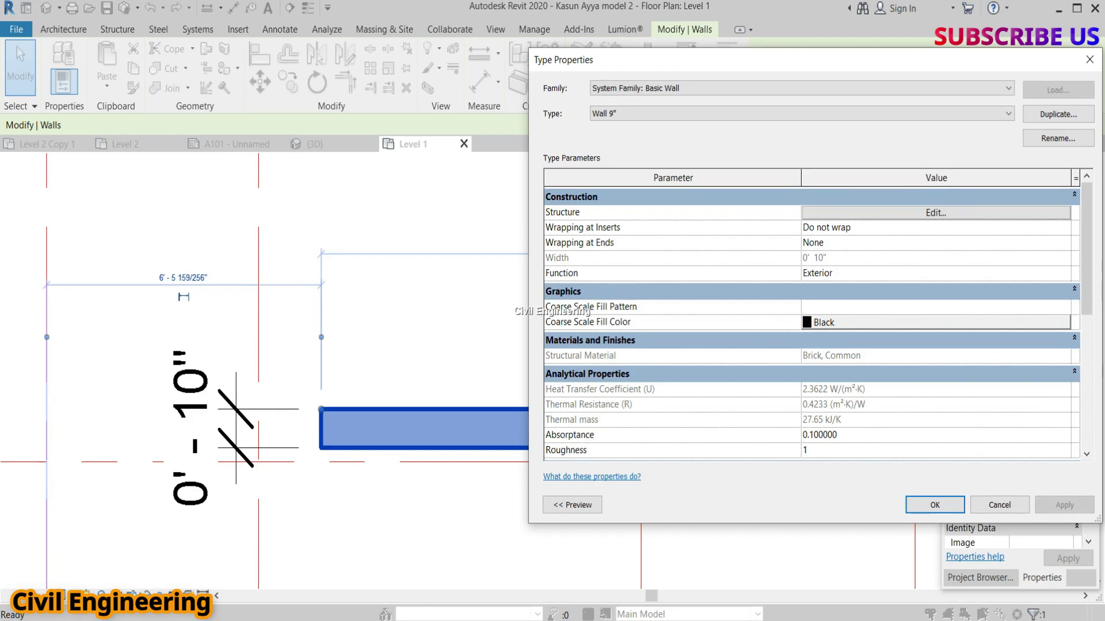
Remove the Finish 1 layer and set the Brick, Common structure layer to 7".
{"action": "left_click", "coordinate": [936, 212]}
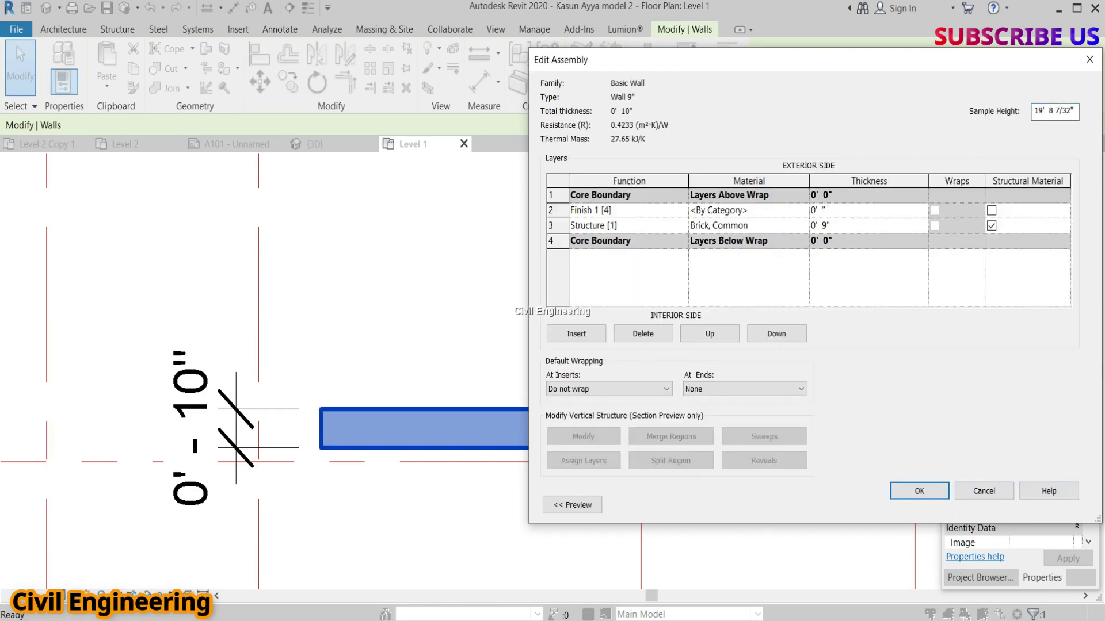
{"action": "type", "text": "0"}
{"action": "key", "text": "Return"}
{"action": "left_click", "coordinate": [864, 210]}
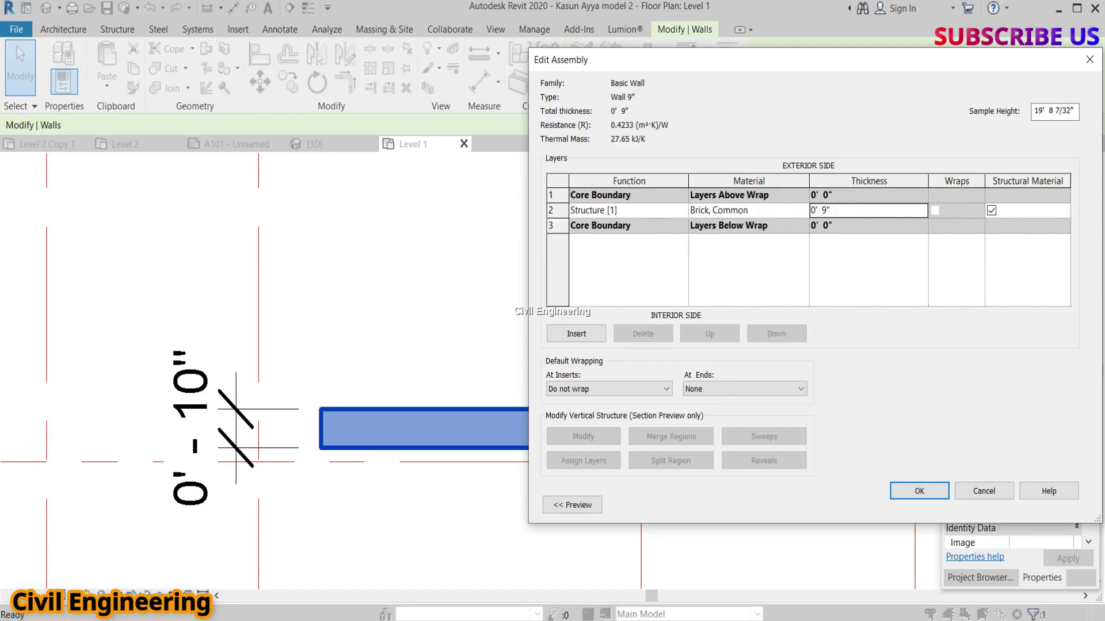
{"action": "key", "text": "BackSpace"}
{"action": "type", "text": "7"}
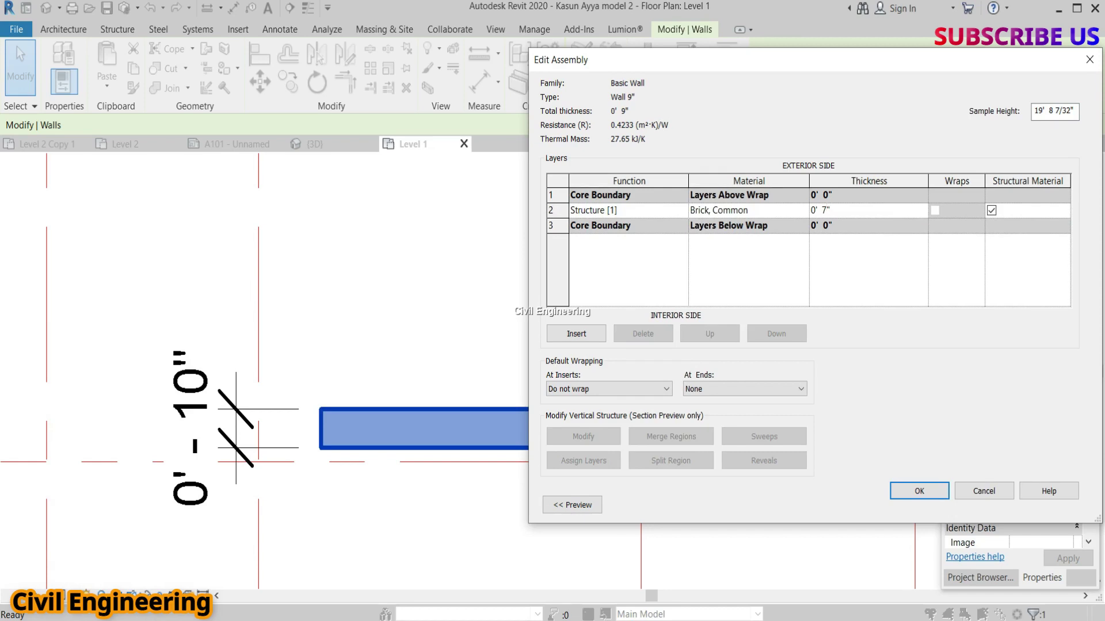
{"action": "left_click", "coordinate": [919, 492]}
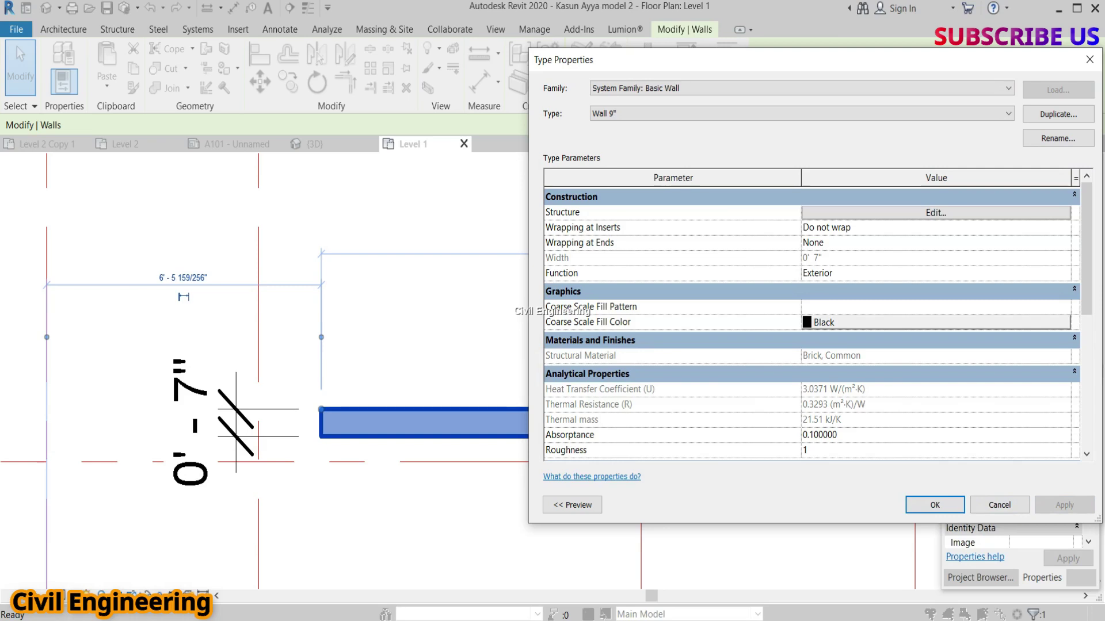
{"action": "left_click", "coordinate": [935, 504]}
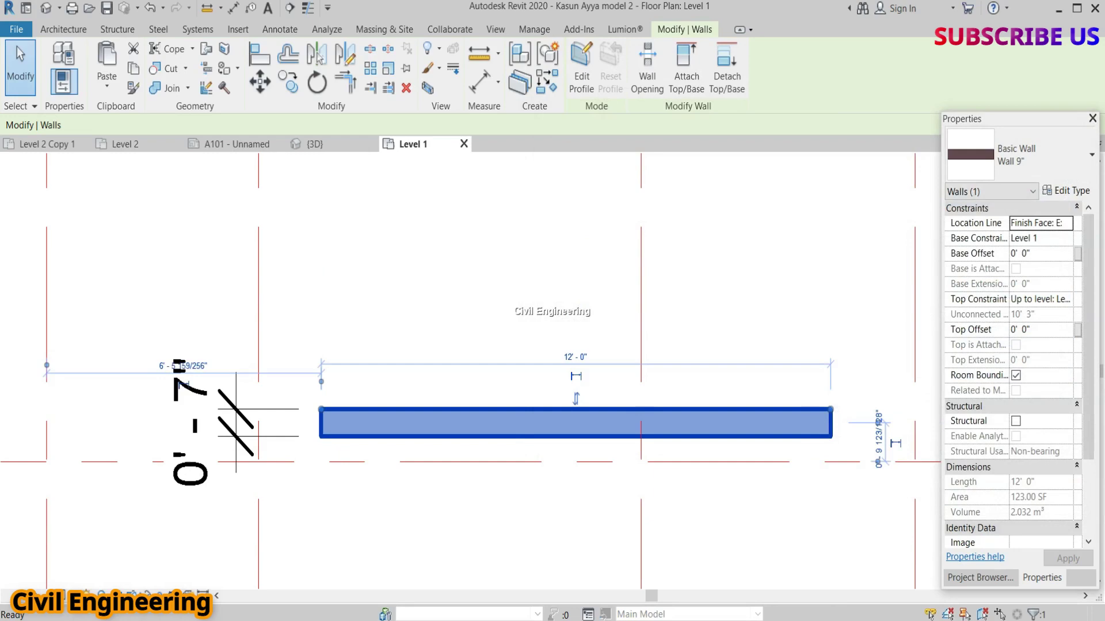